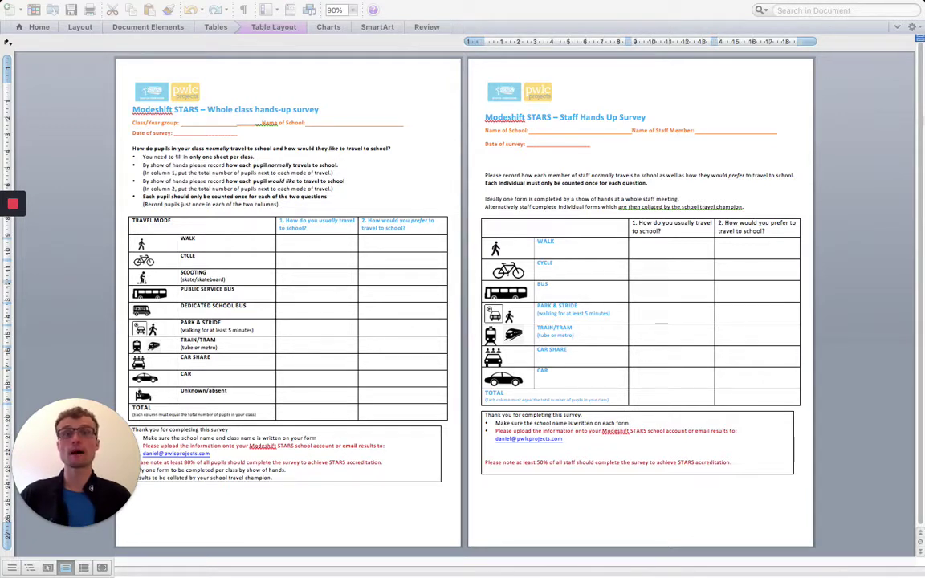
Step: Highlight the pupil table's empty TOTAL cells and the staff hands-up survey title in Word
click(80, 119)
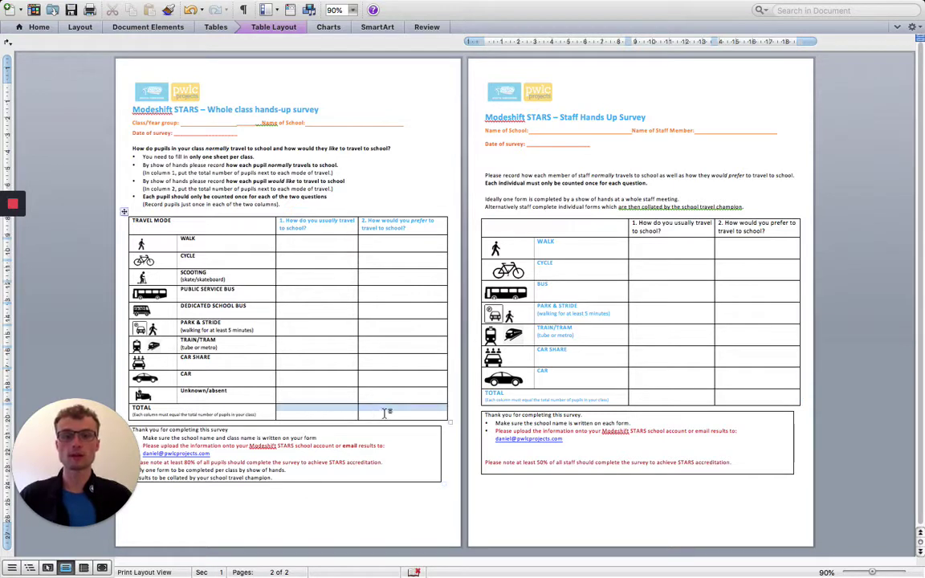
drag(312, 411, 391, 414)
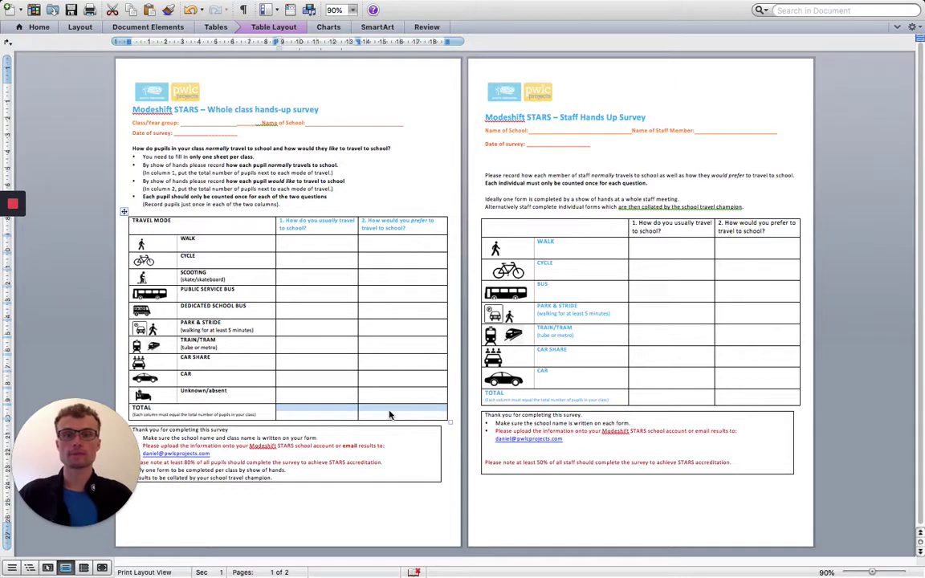
drag(485, 117, 860, 124)
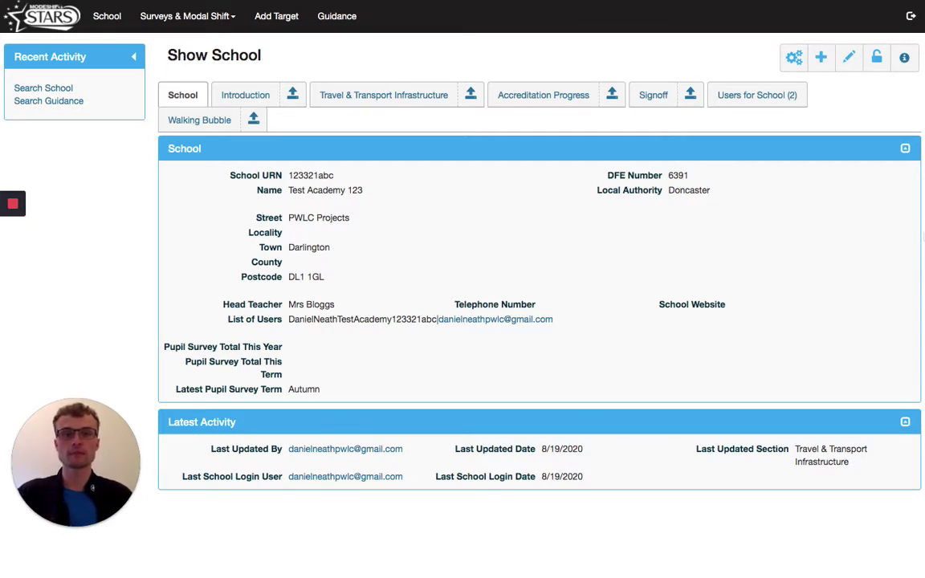
Step: Open the gear menu of actions for Test Academy 123
click(793, 58)
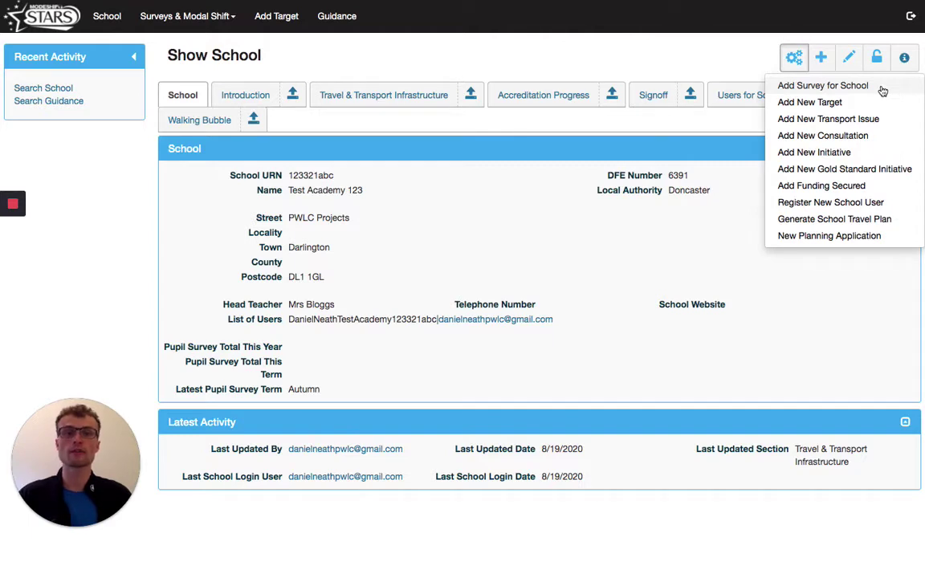
Step: Start a new survey for the school dated 10 September 2020
click(883, 87)
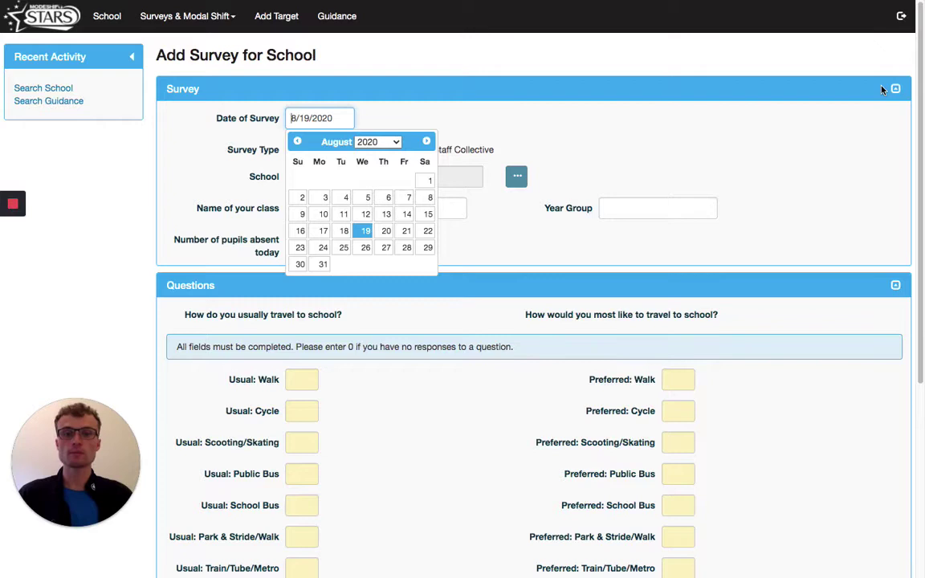
click(426, 141)
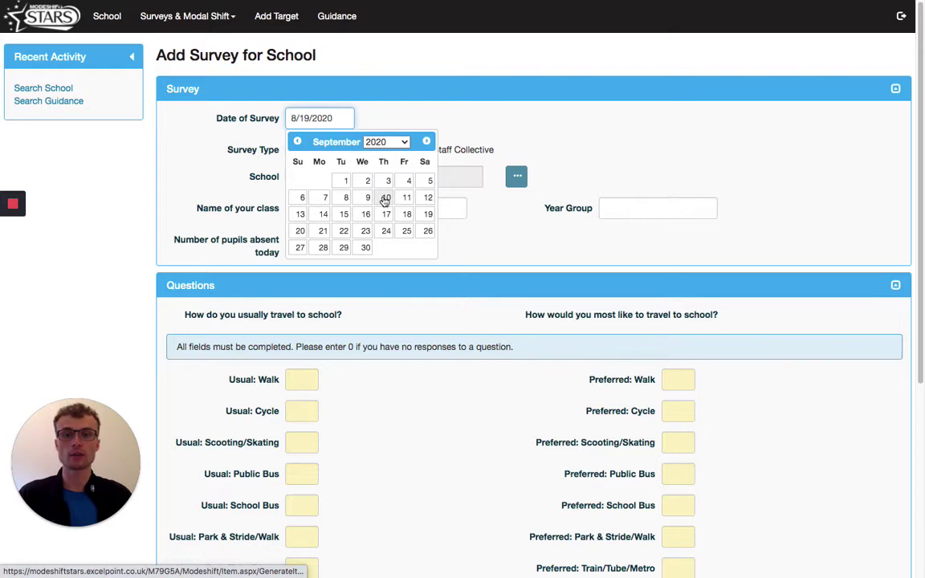
click(386, 199)
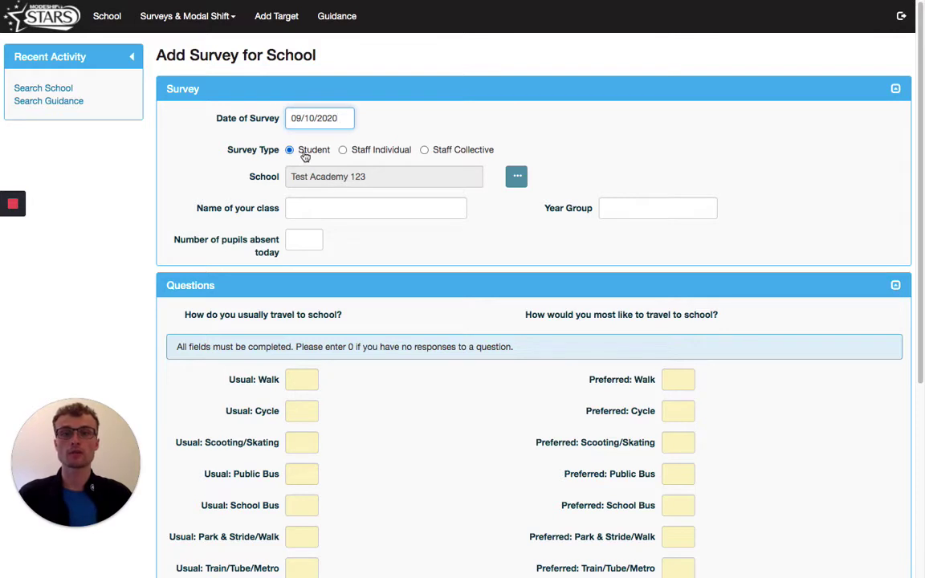
Step: Set class and year group to Whole School, with 6 pupils absent
click(376, 205)
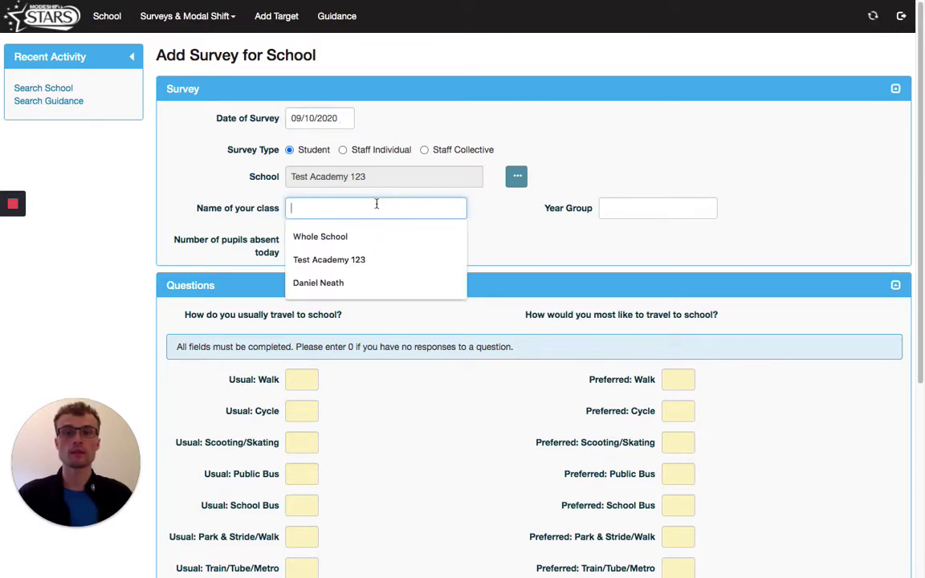
click(368, 238)
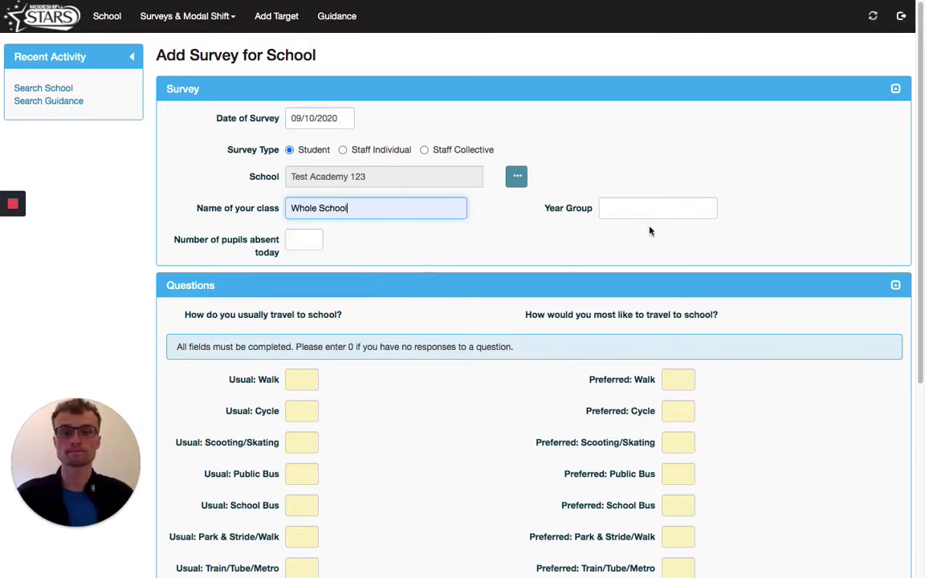
click(637, 209)
text(Whole School)
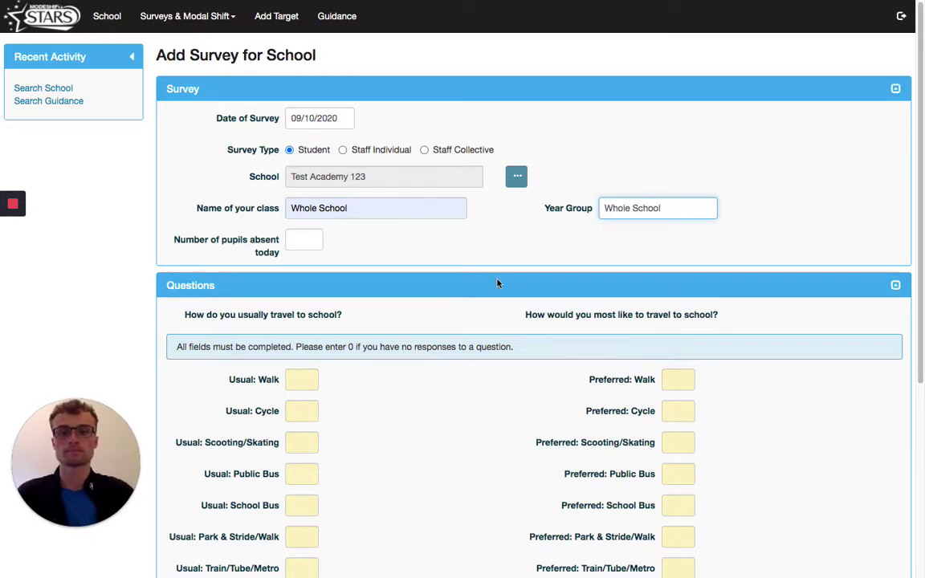
click(317, 241)
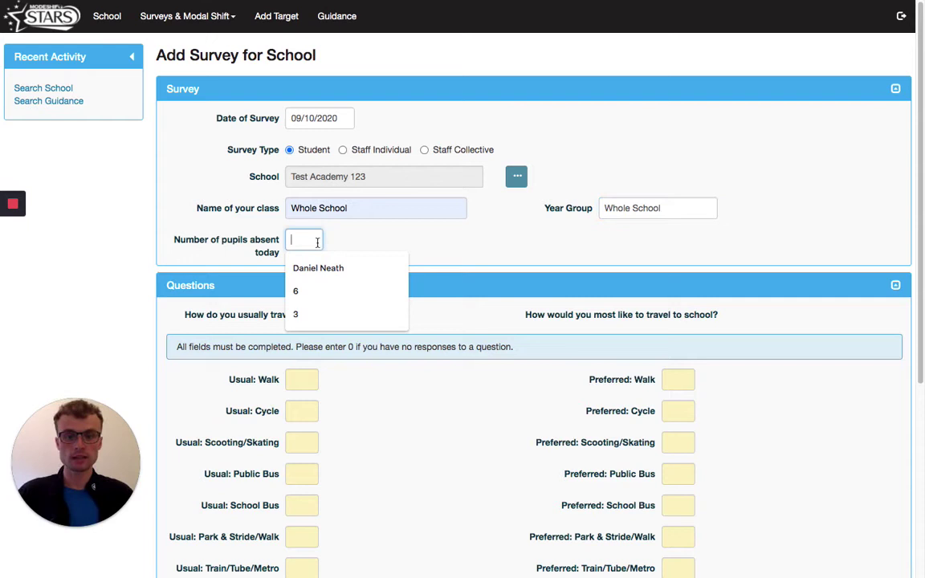
click(316, 291)
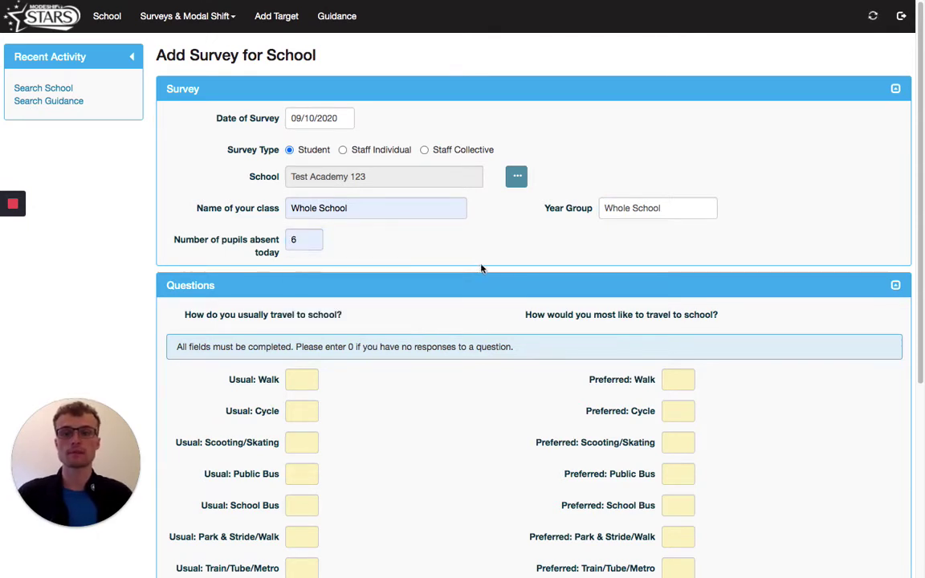
Step: Save the pupil survey with 144 usual and 144 preferred journeys
scroll(481, 266, down, 3)
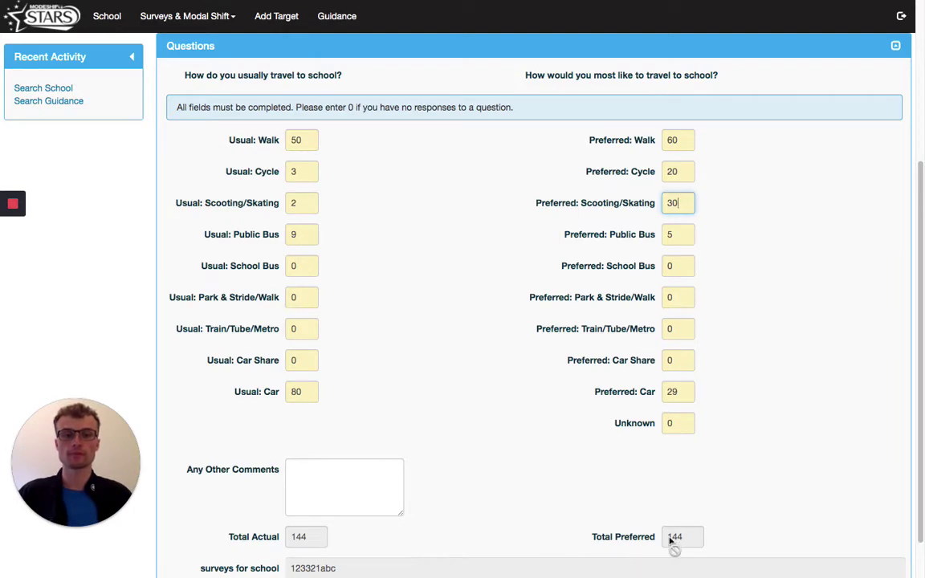
scroll(917, 370, down, 2)
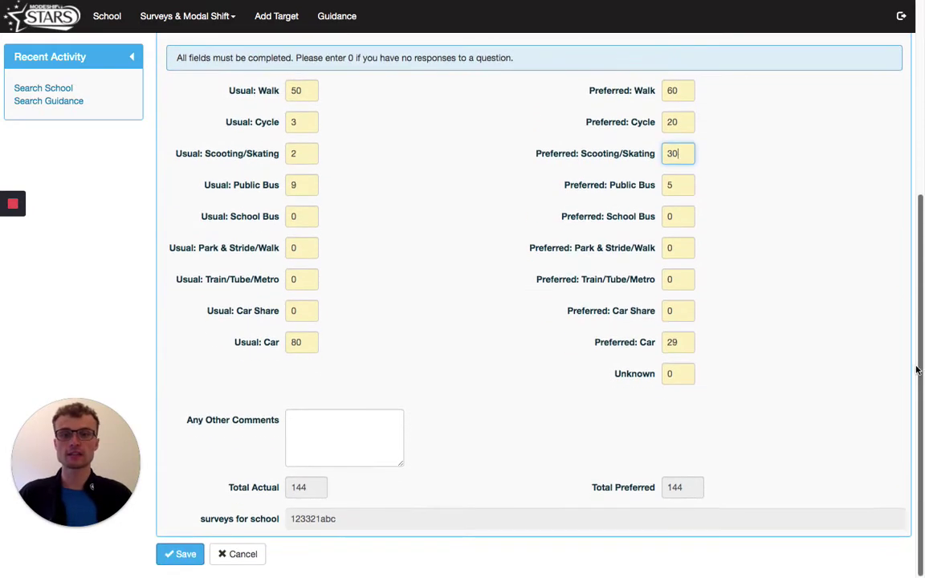
click(181, 555)
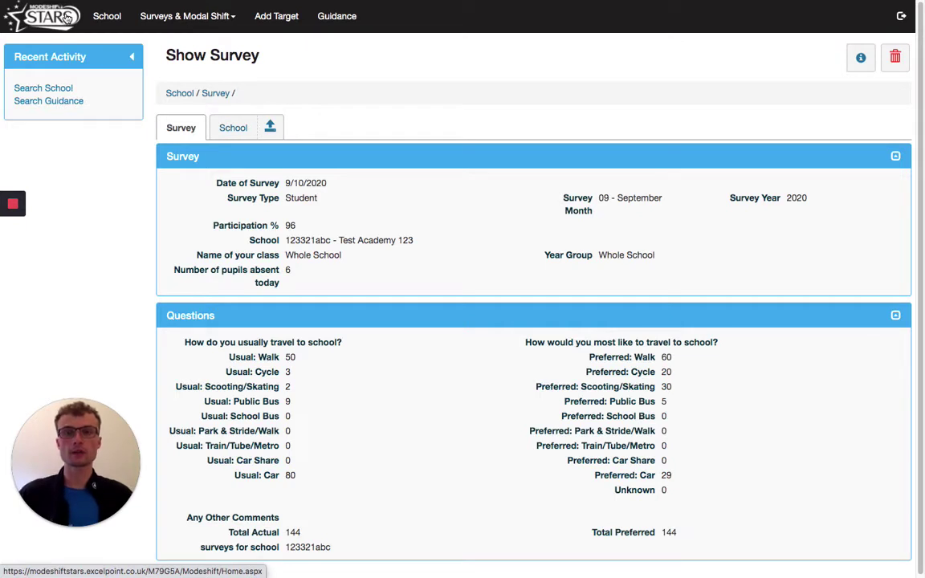
Step: From the school page, start another survey dated 7 September 2020
click(67, 16)
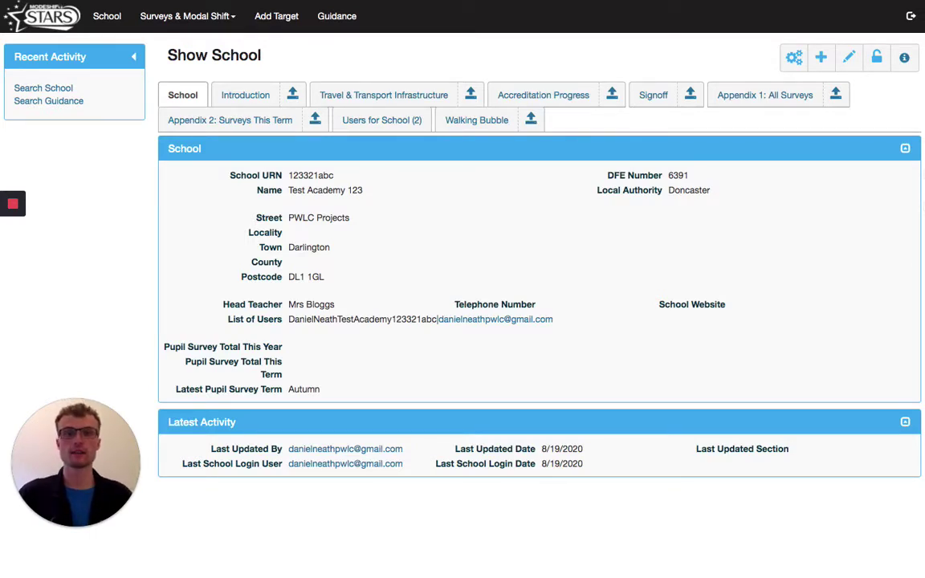
click(794, 57)
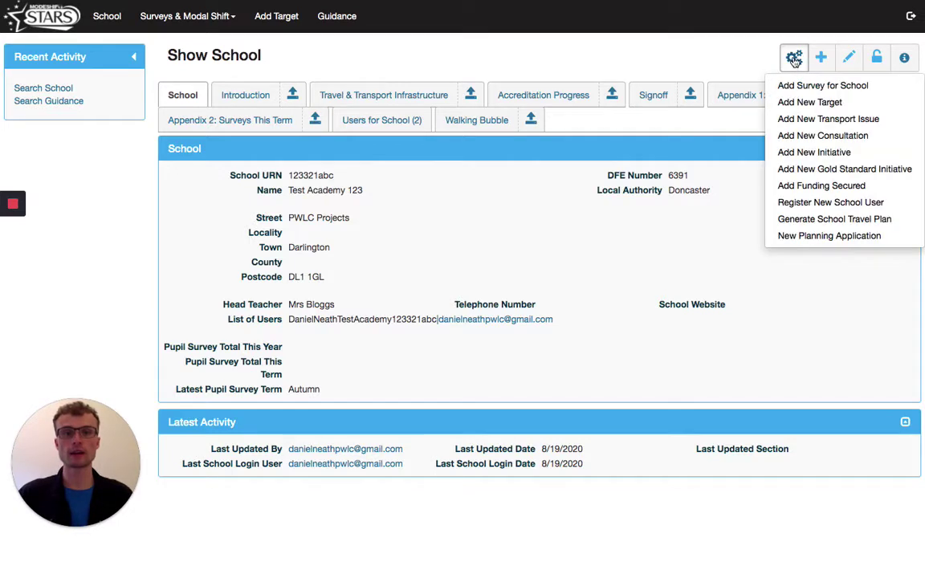
click(877, 89)
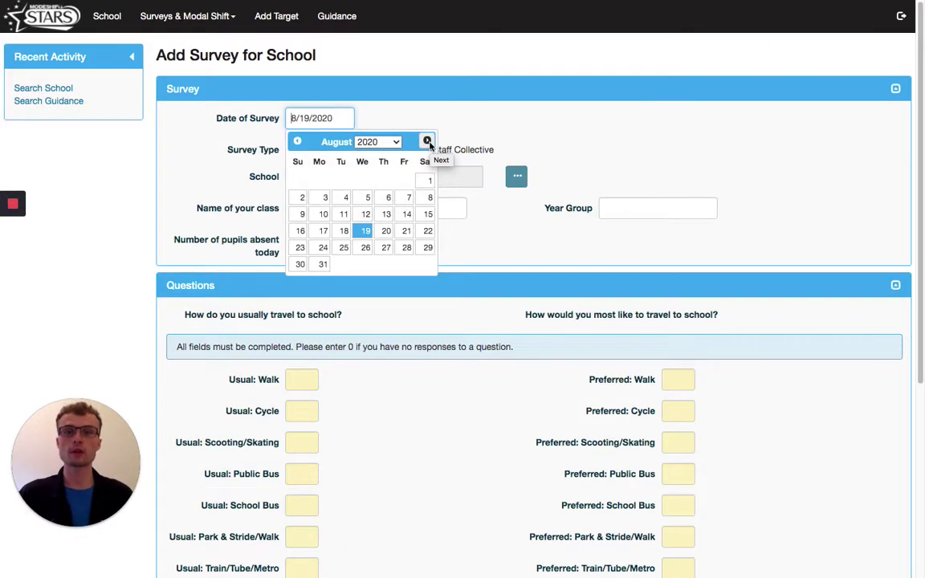
click(427, 142)
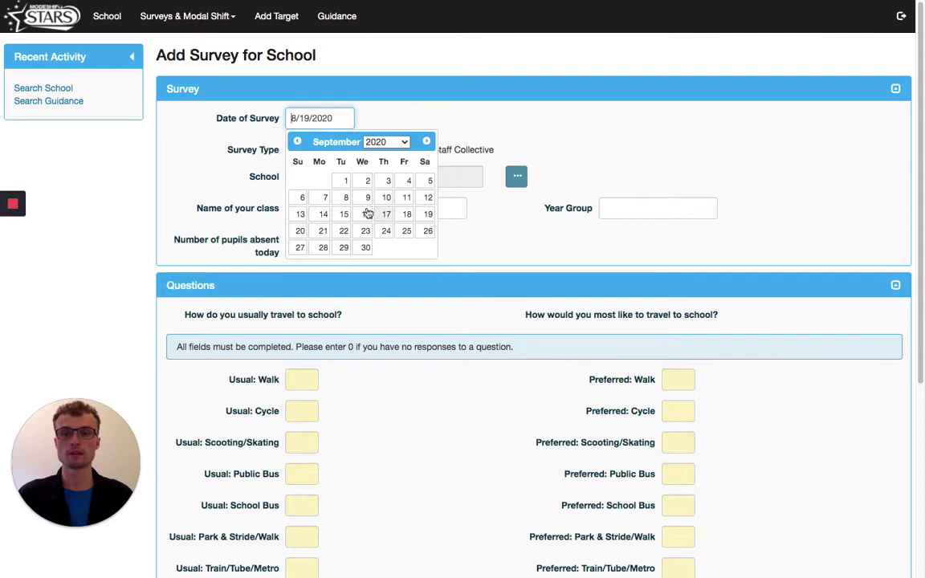
click(322, 199)
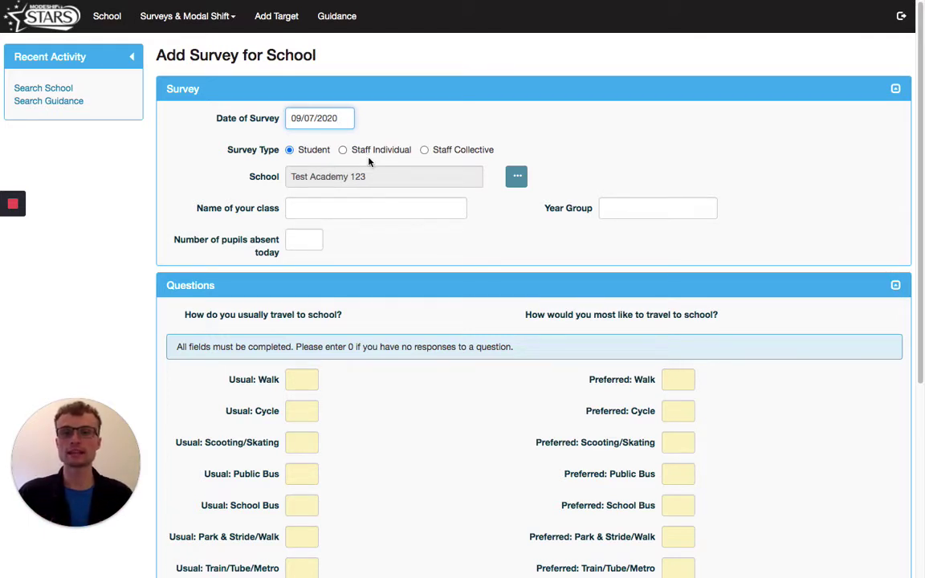
Step: Make it a Staff Collective survey and save it with 50 usual and 50 preferred journeys
click(423, 150)
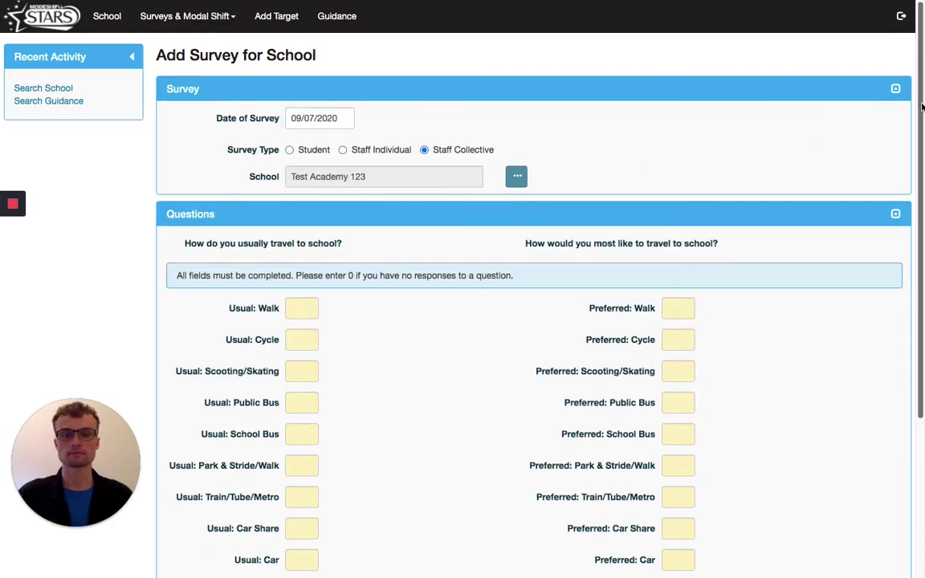
drag(922, 107, 923, 225)
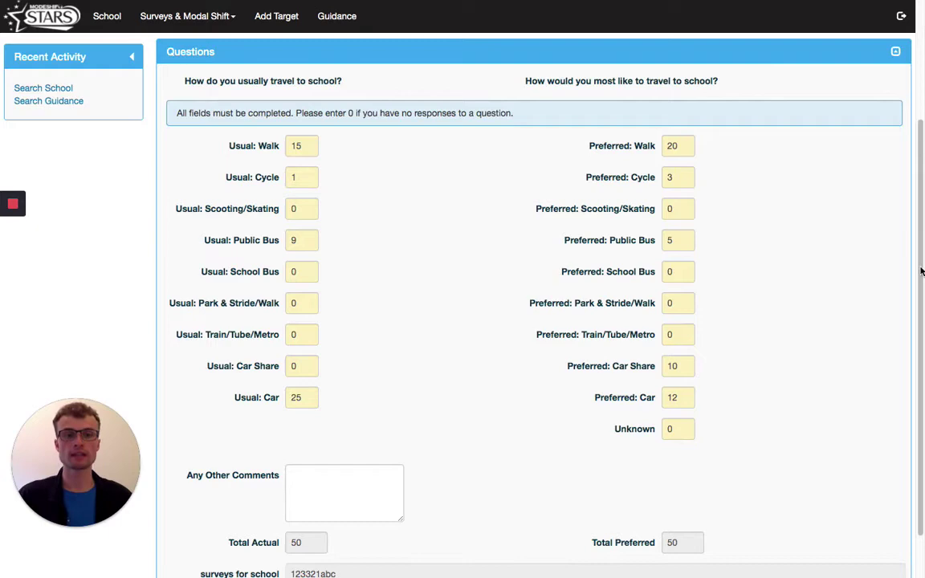
scroll(918, 274, down, 2)
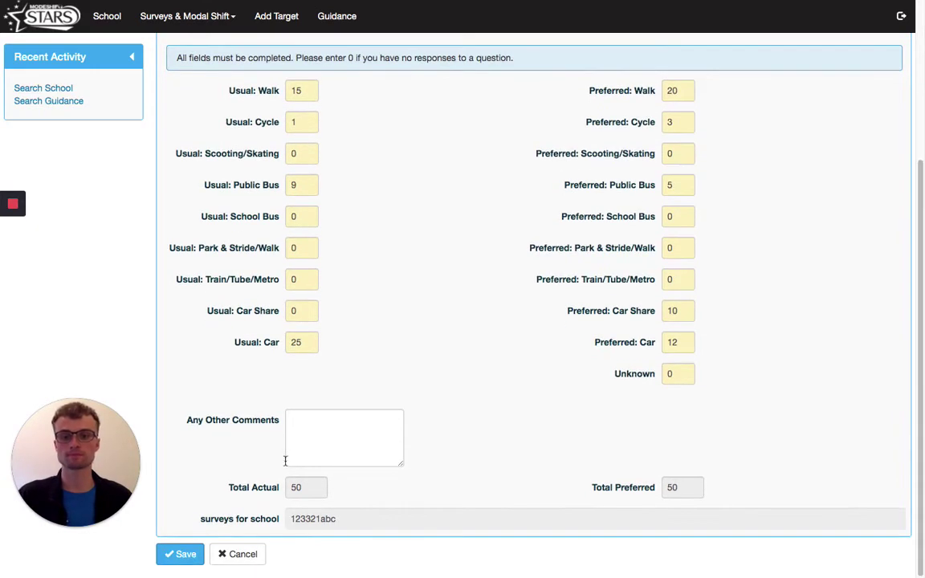
click(188, 559)
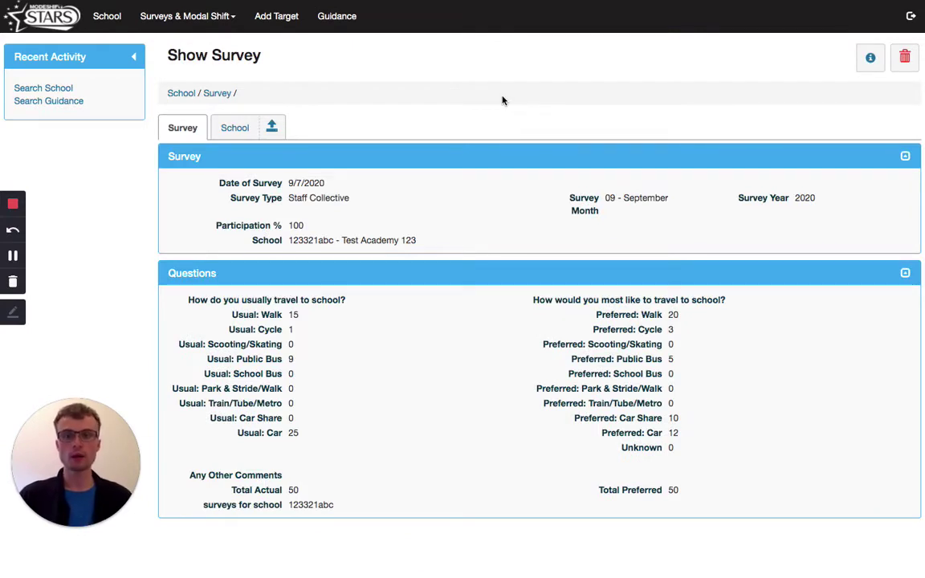
Step: Open the school's Appendix 1: All Surveys list showing the Student and Staff Collective surveys
click(273, 128)
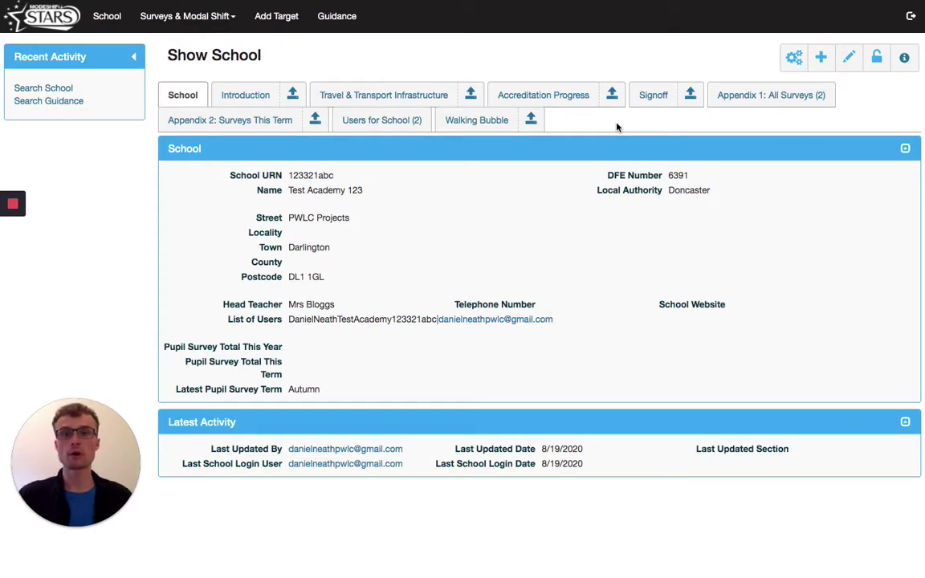
click(755, 98)
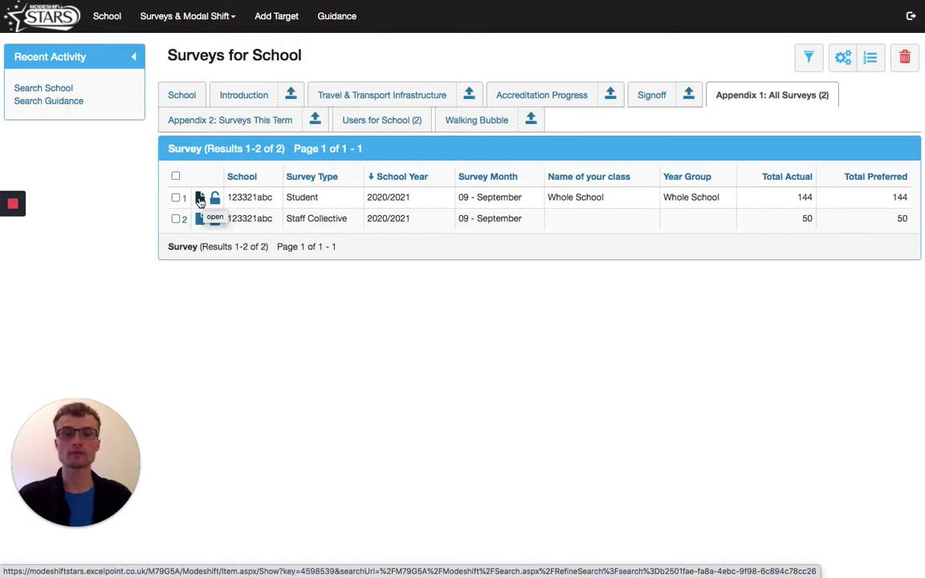
Step: Open the 9/10/2020 Student survey and review its Cycle to Public Bus travel figures
click(200, 199)
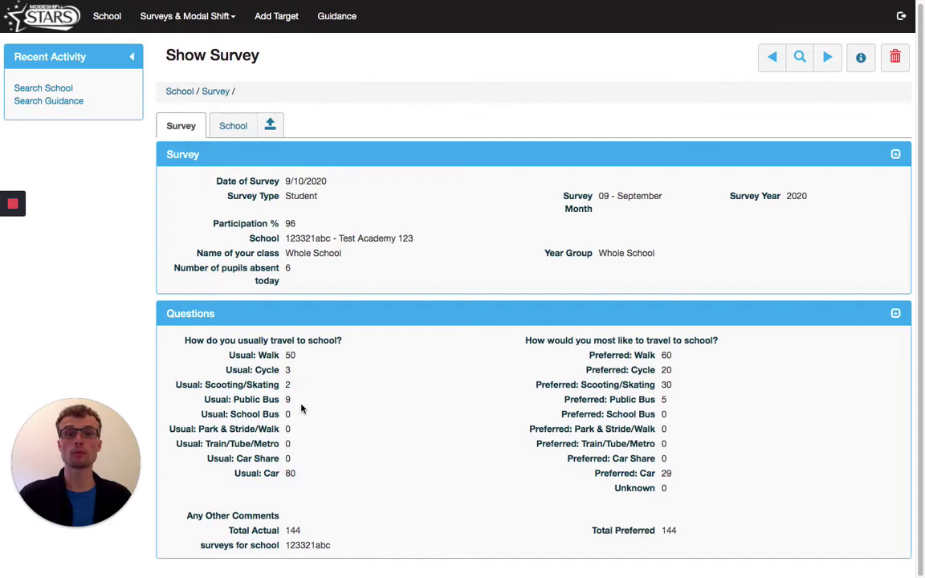
drag(295, 399, 288, 371)
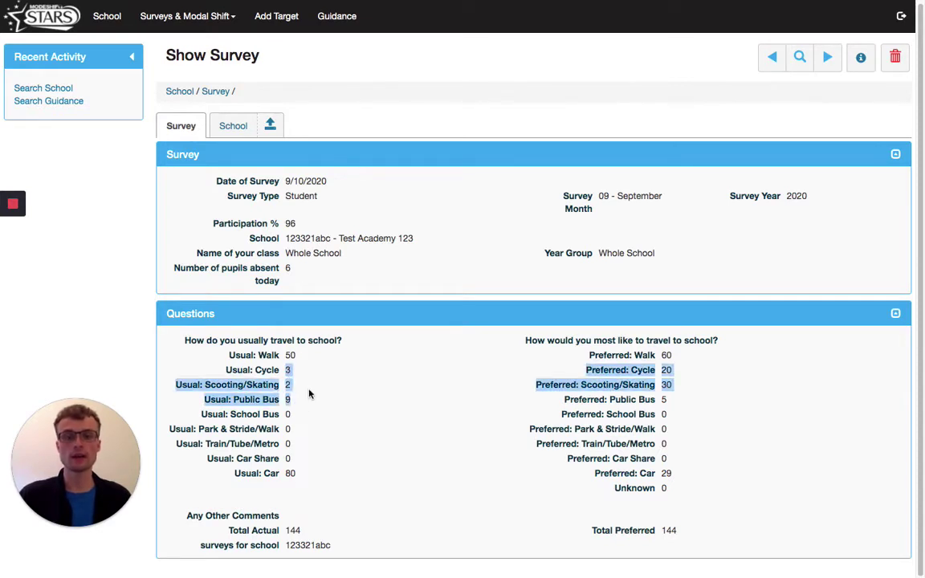
click(309, 393)
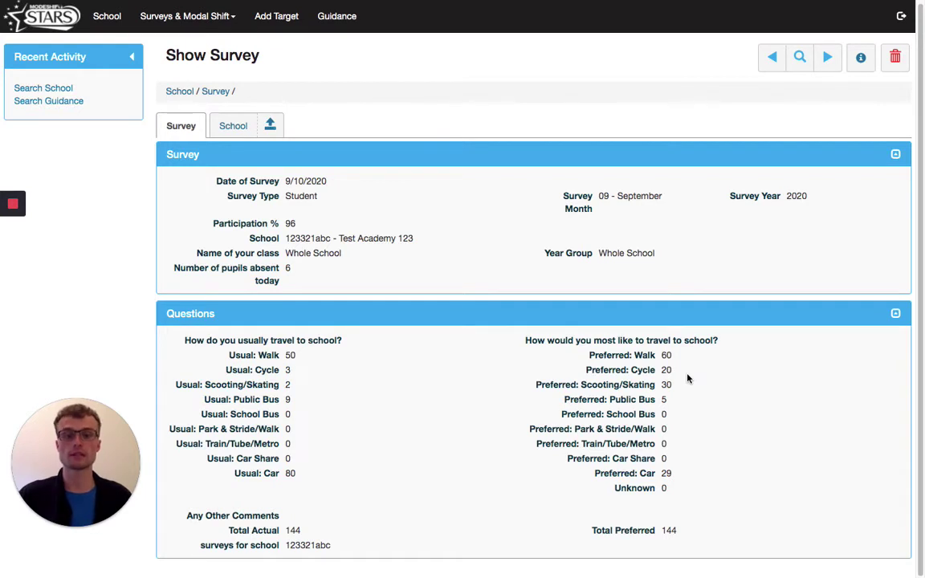
triple_click(439, 432)
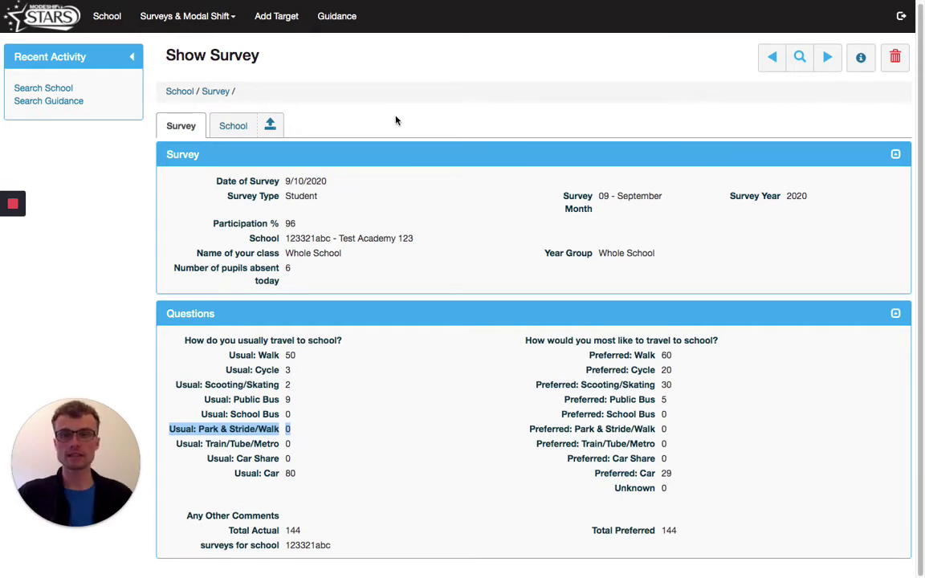
Step: Open the Staff Collective survey from All Surveys and review its Usual: Car figure of 25
click(58, 25)
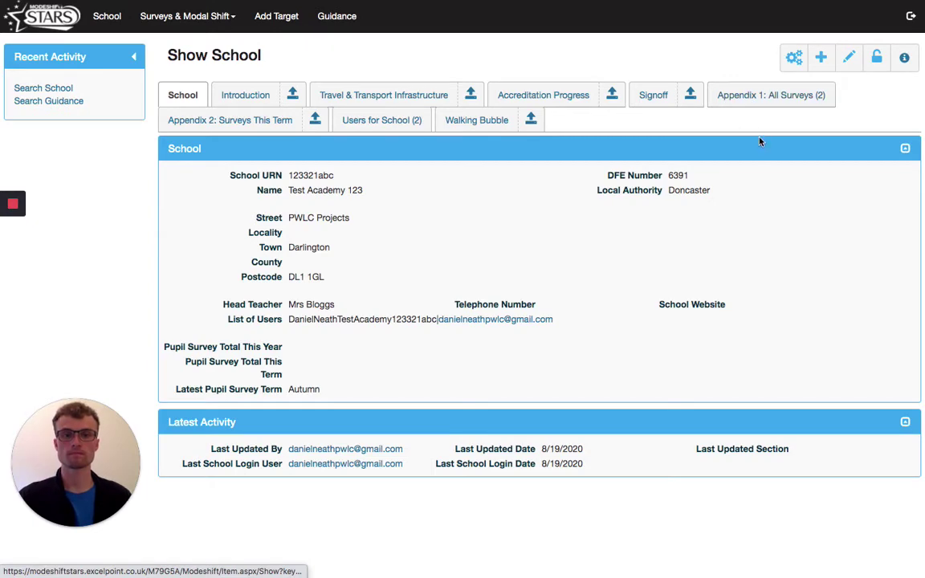
click(753, 95)
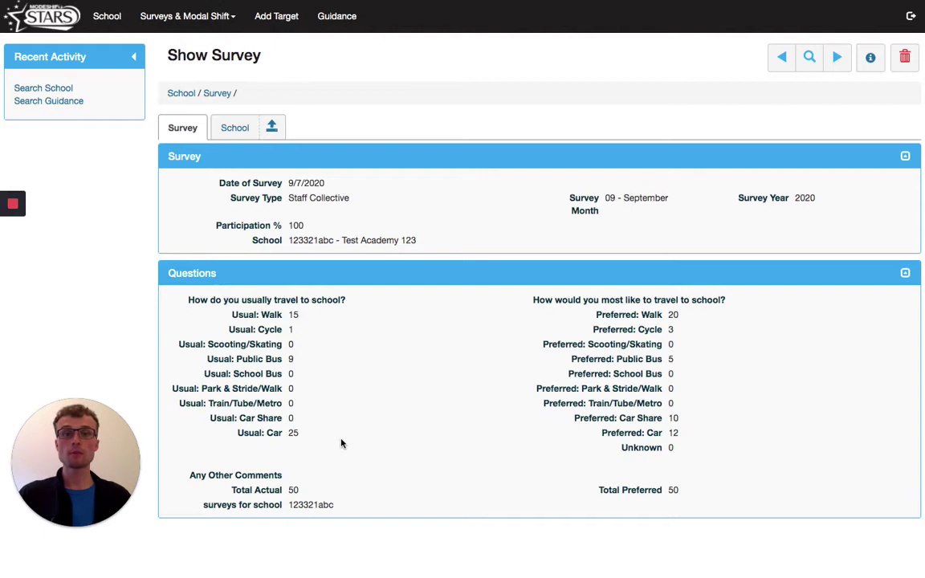
drag(305, 437, 238, 431)
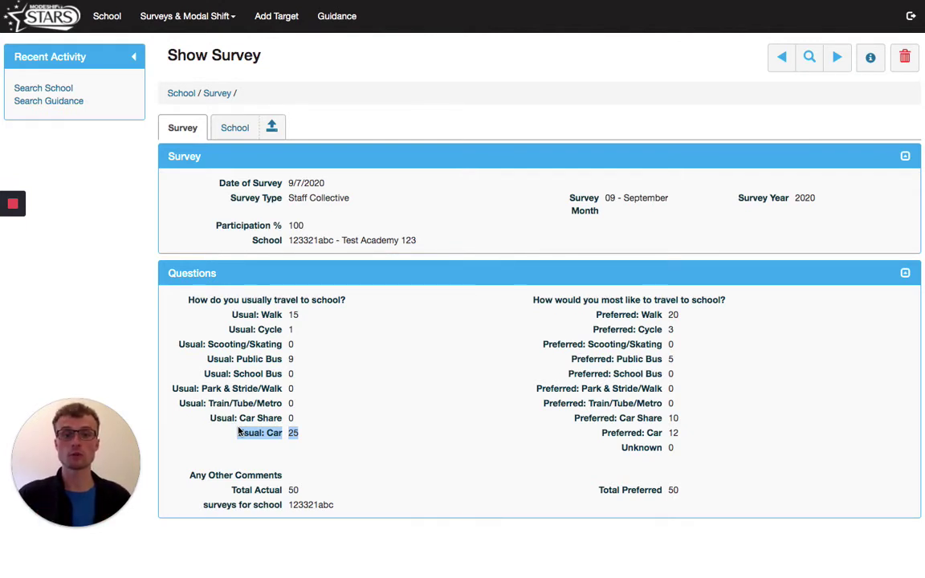
click(716, 333)
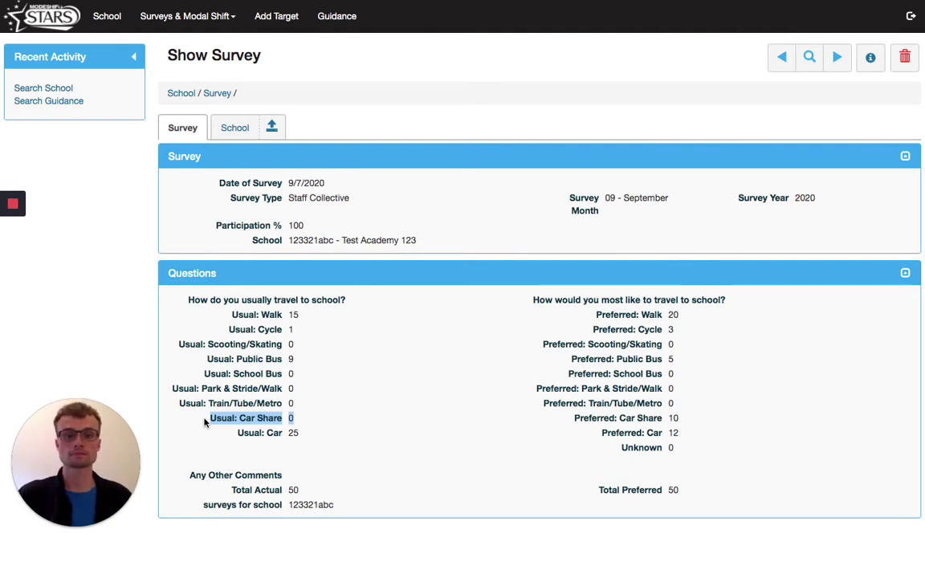
triple_click(189, 389)
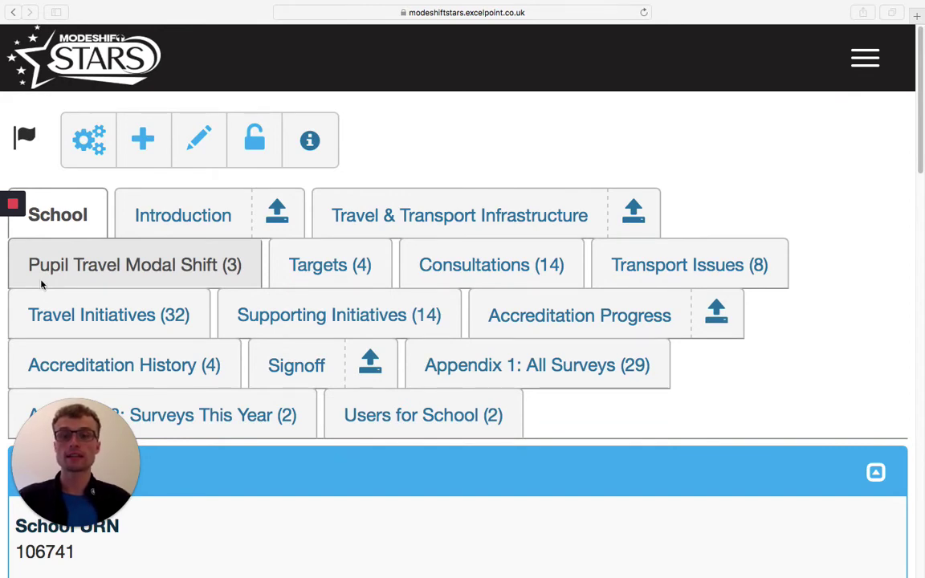
Step: Show the other school's Pupil Travel Modal Shift statistics for the three school years
click(176, 268)
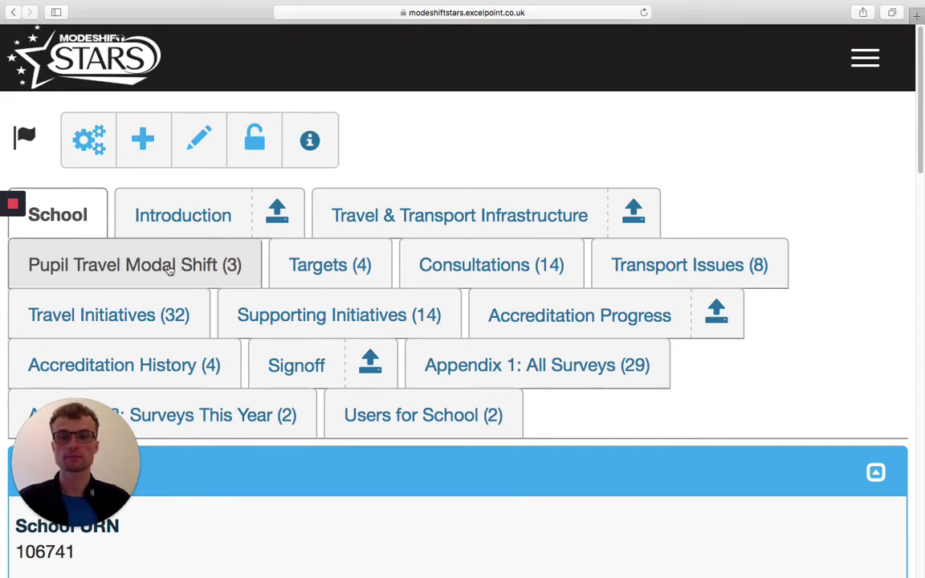
click(165, 265)
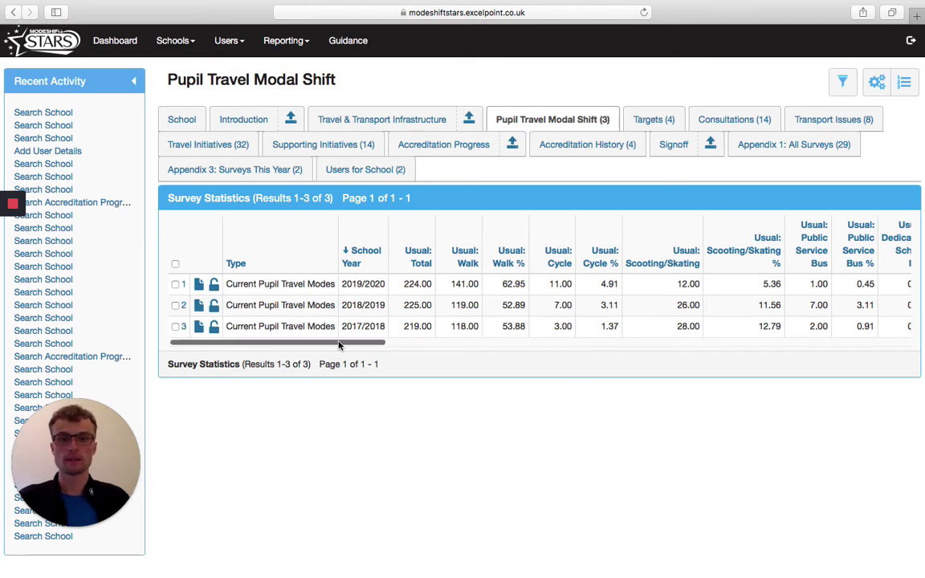
Step: Scroll the modal shift table right and highlight the 24.66 Usual: Car % value
drag(339, 345, 589, 343)
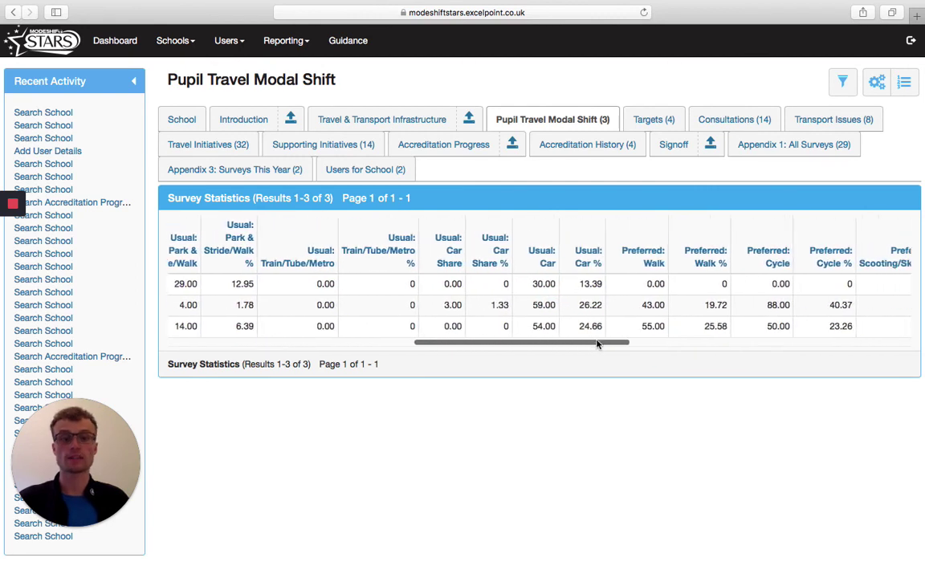
drag(604, 327, 577, 327)
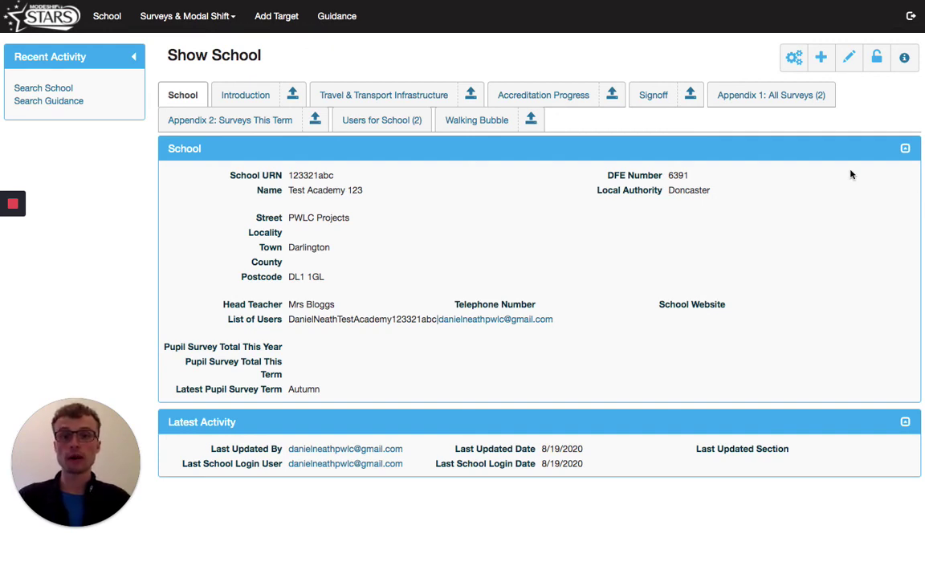
click(334, 20)
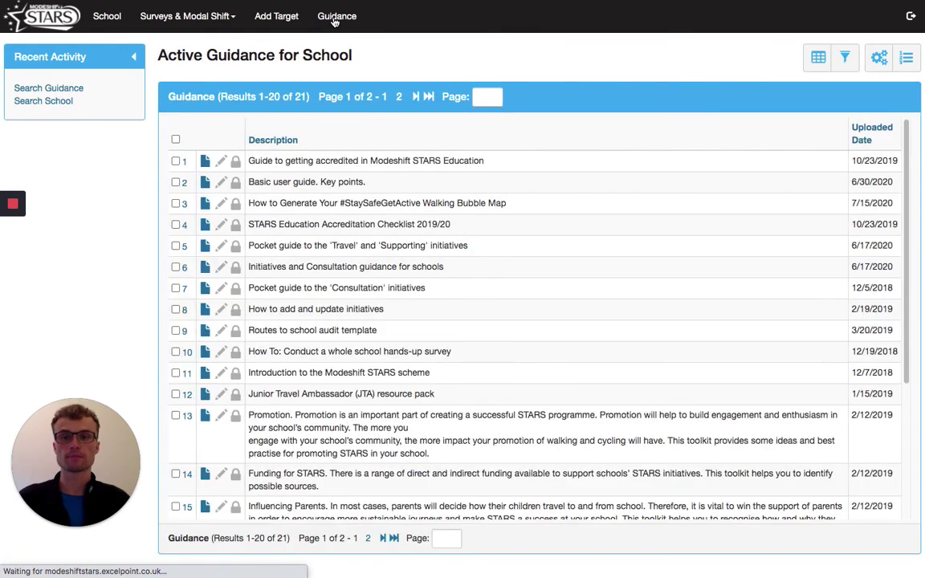